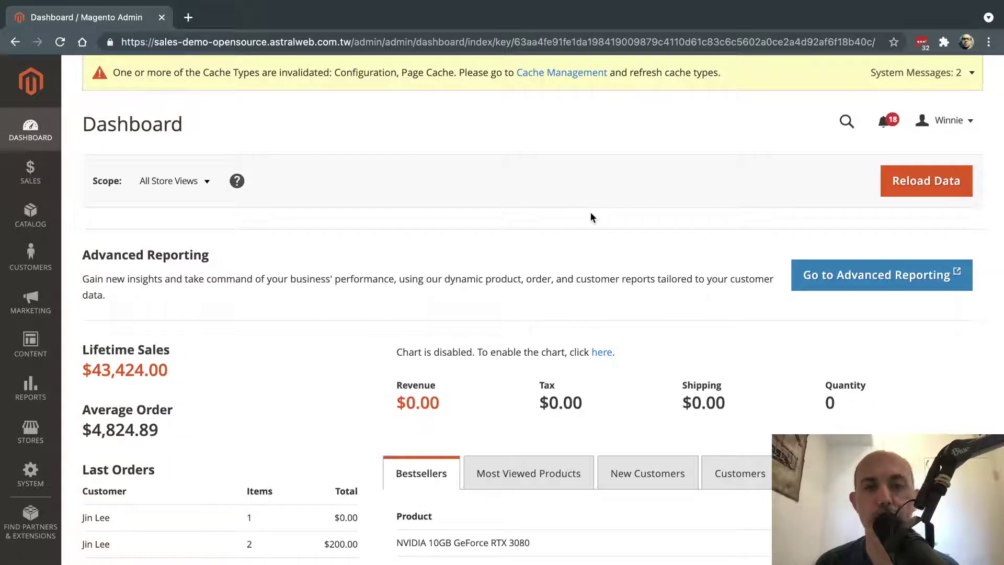
Open the Sales menu in the admin sidebar to list Orders, Invoices and Shipments.
click(30, 171)
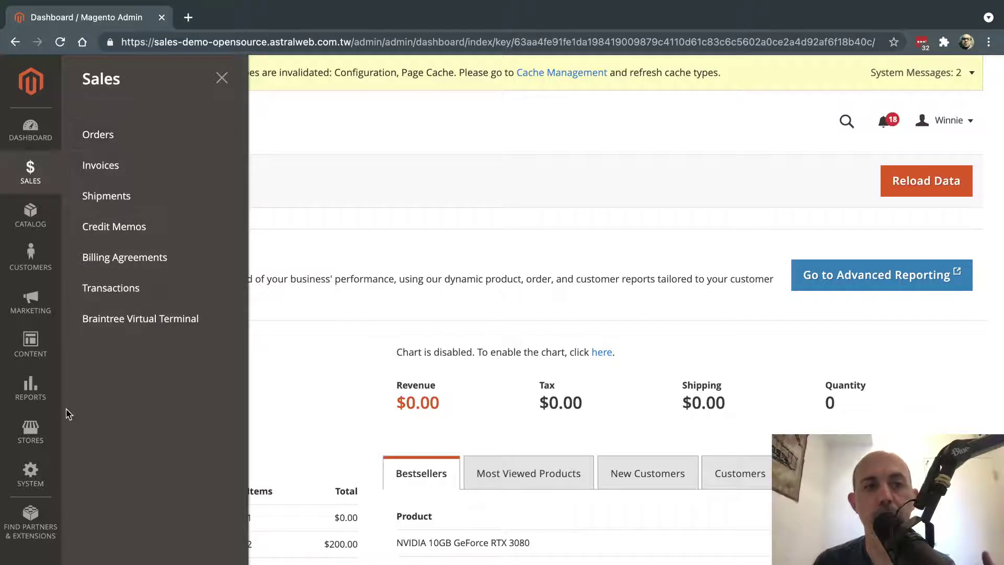
Go to Stores > Configuration, collapse General and expand the Sales group.
click(50, 430)
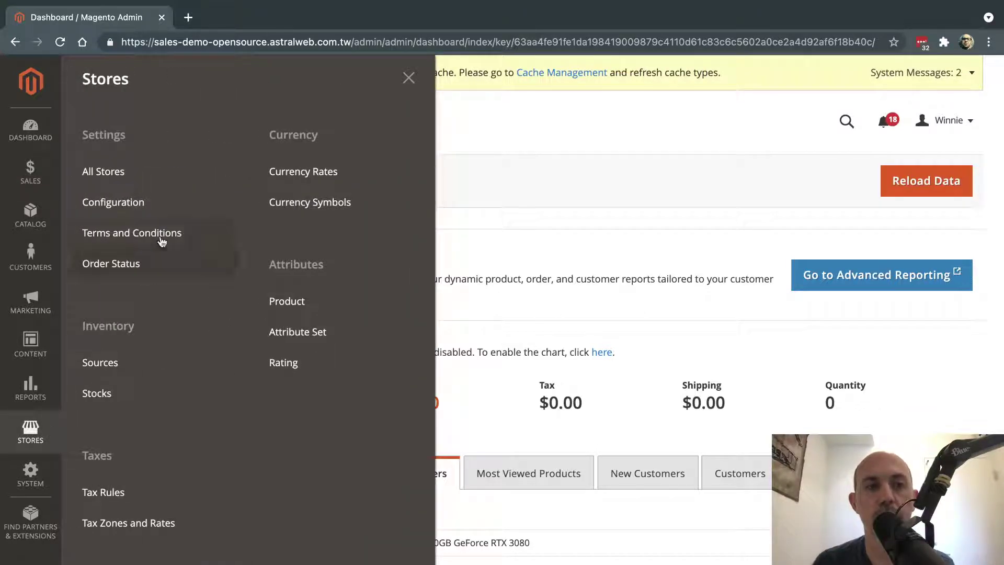
click(168, 205)
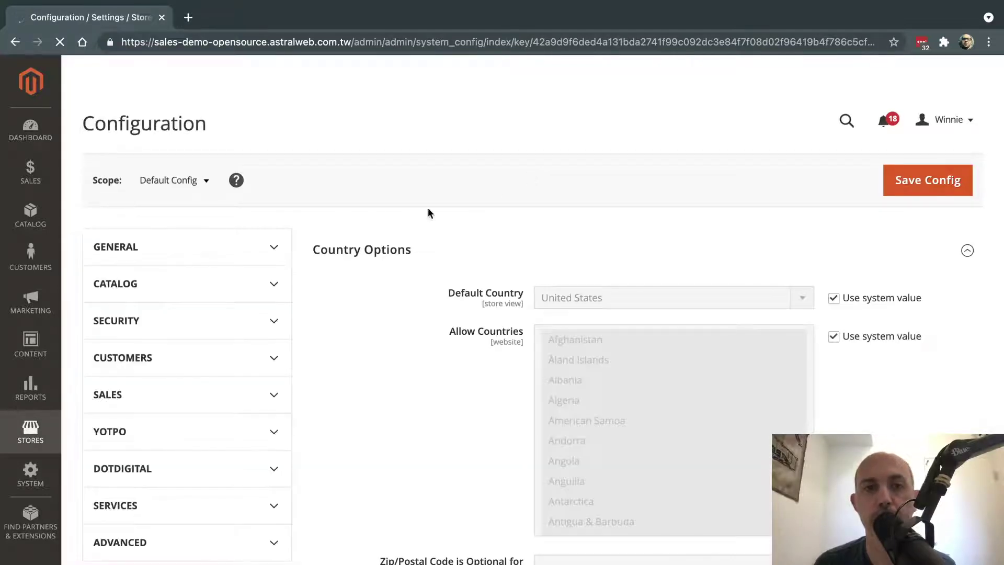
click(274, 246)
scroll(271, 314, down, 1)
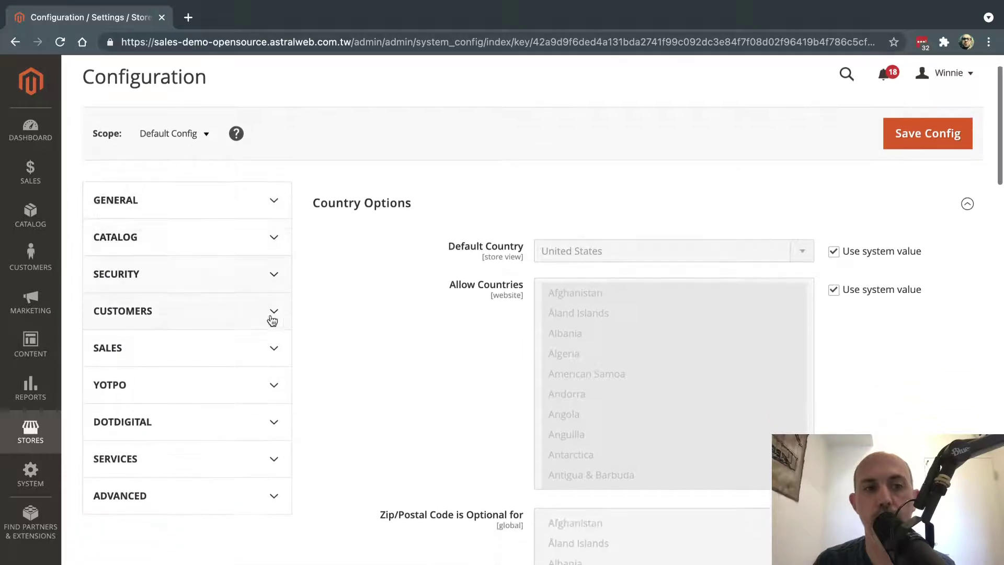
click(273, 351)
scroll(273, 354, down, 7)
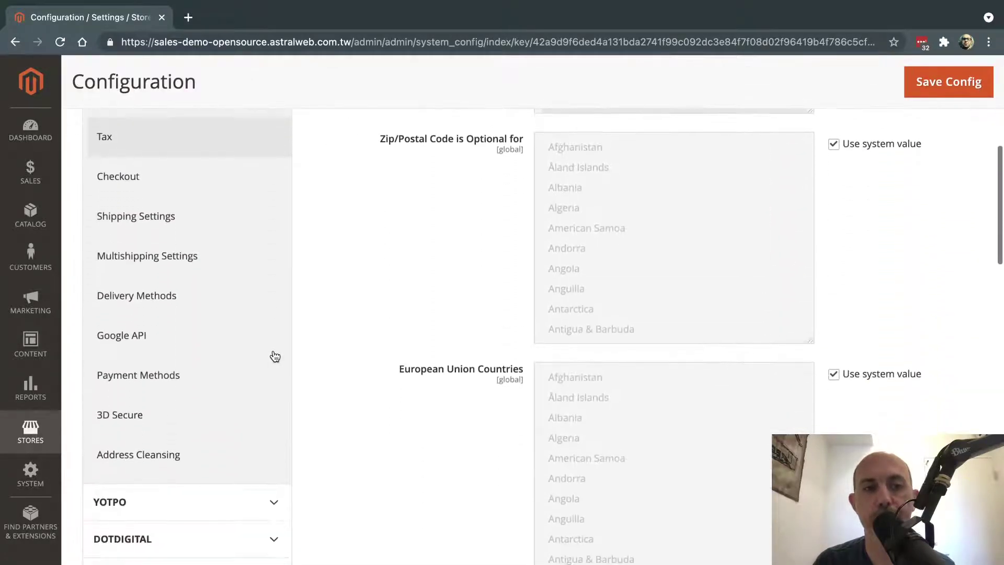
In Payment Methods, expand Zero Subtotal Checkout and override the Enabled system value.
click(218, 372)
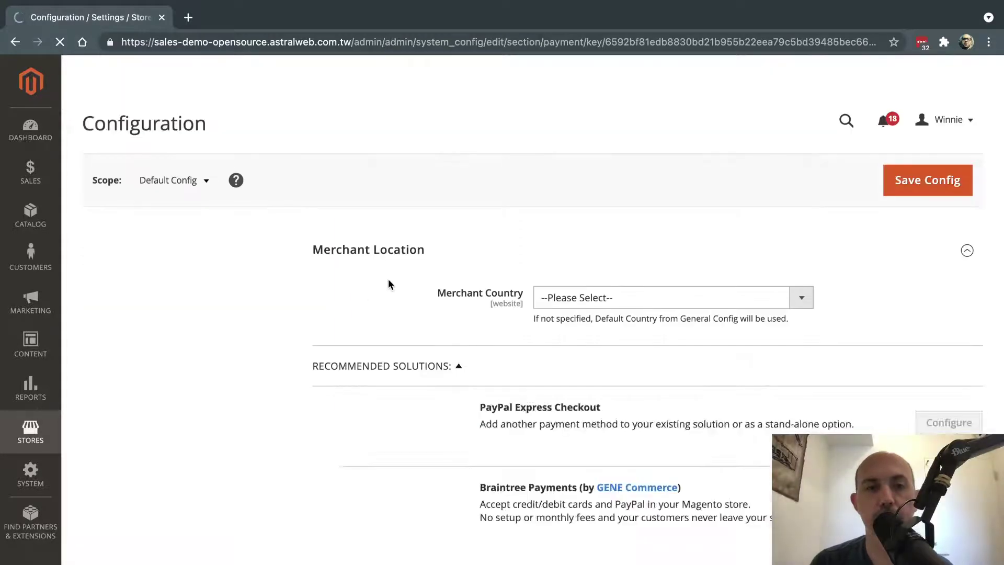
scroll(585, 337, down, 10)
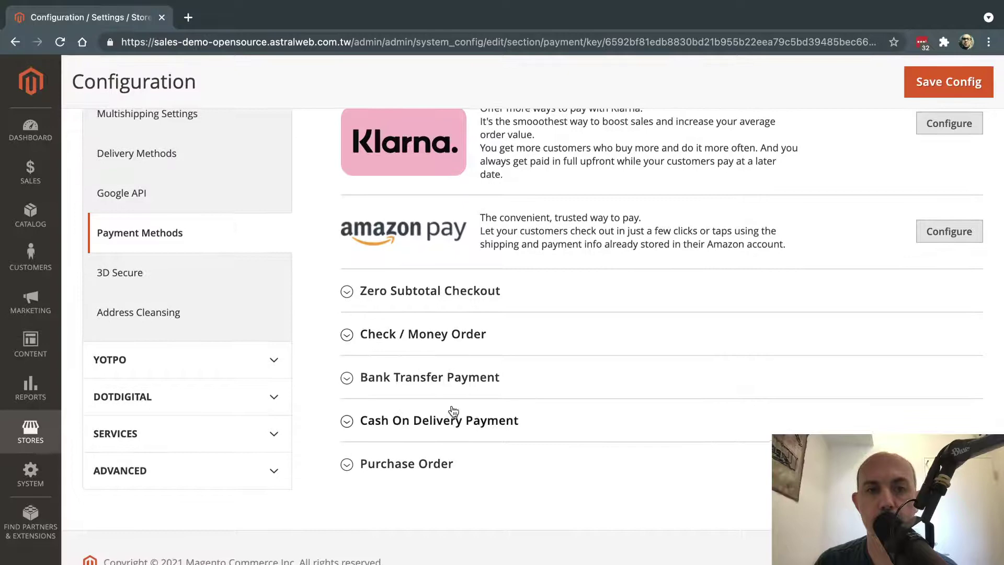
click(482, 293)
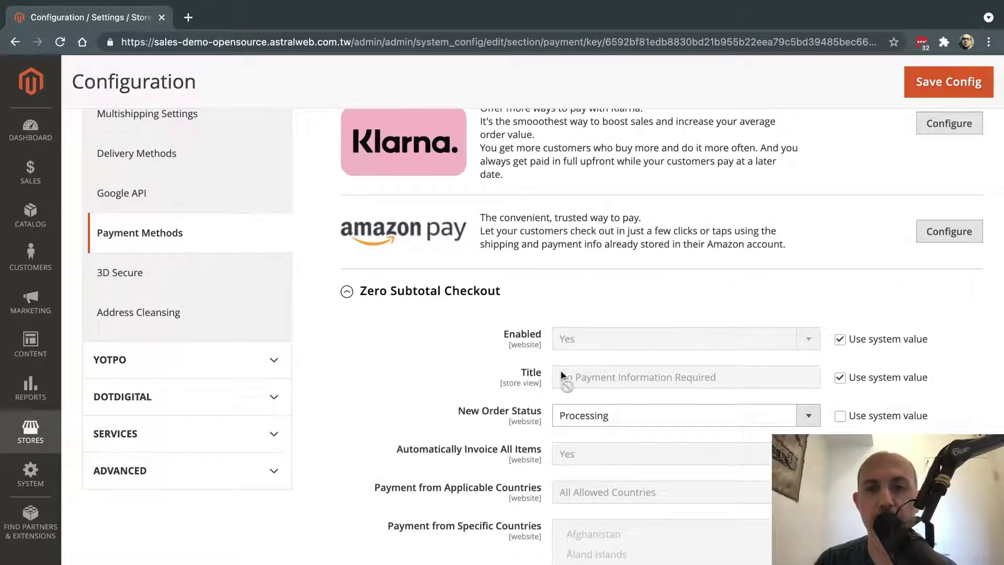
click(840, 340)
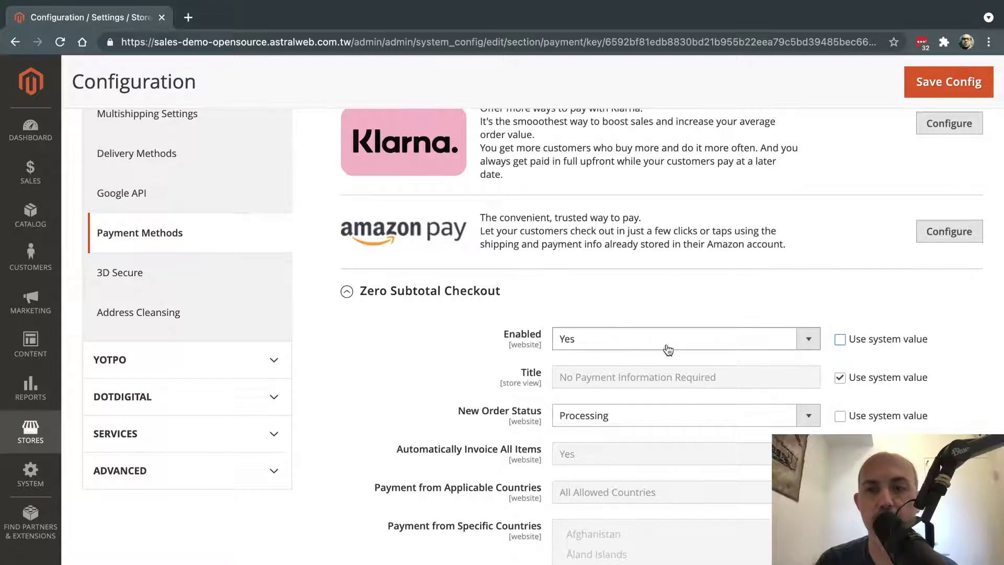
scroll(825, 387, down, 1)
Keep Processing as the Zero Subtotal Checkout New Order Status and review the settings.
click(805, 403)
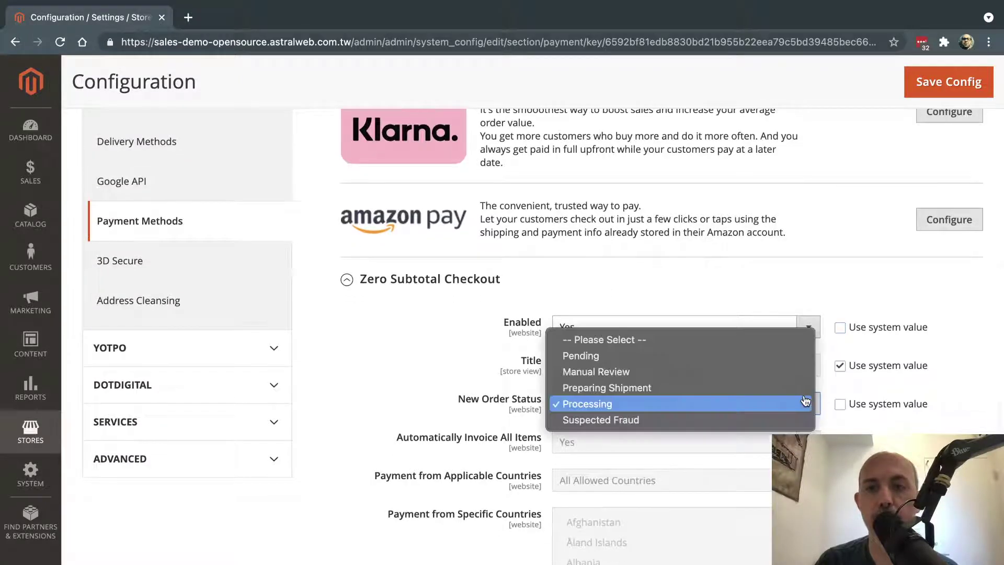
click(790, 410)
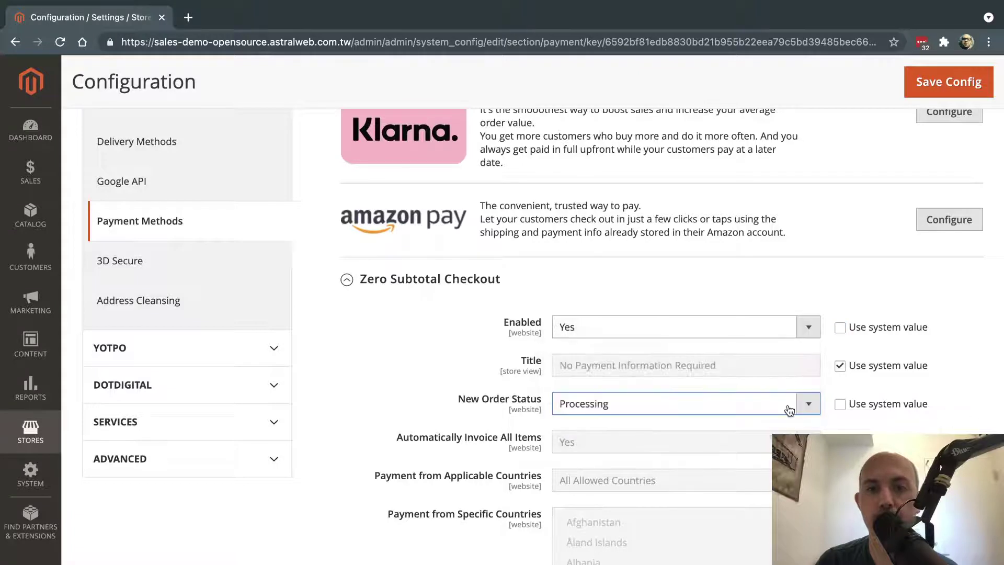
click(671, 403)
click(671, 403)
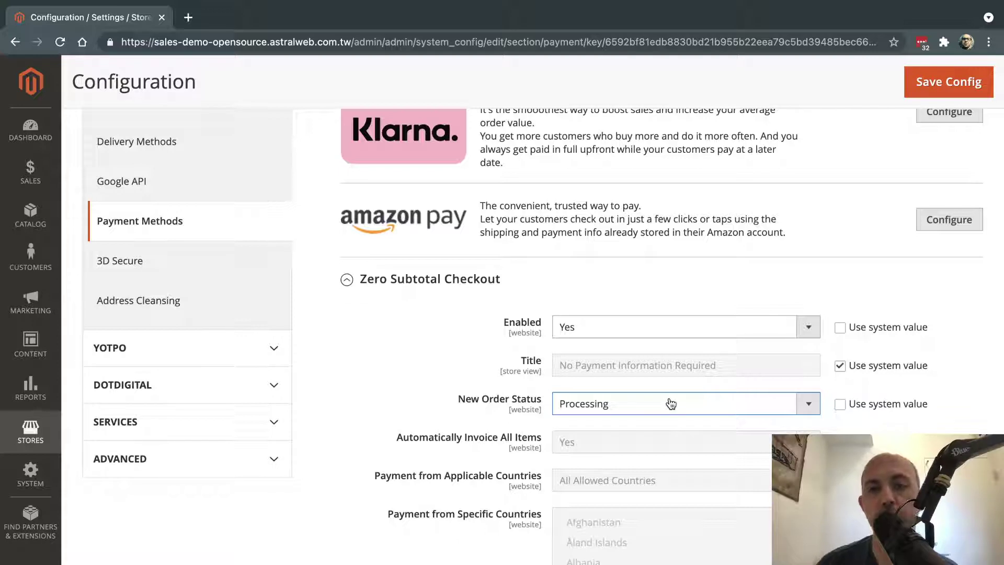
click(669, 403)
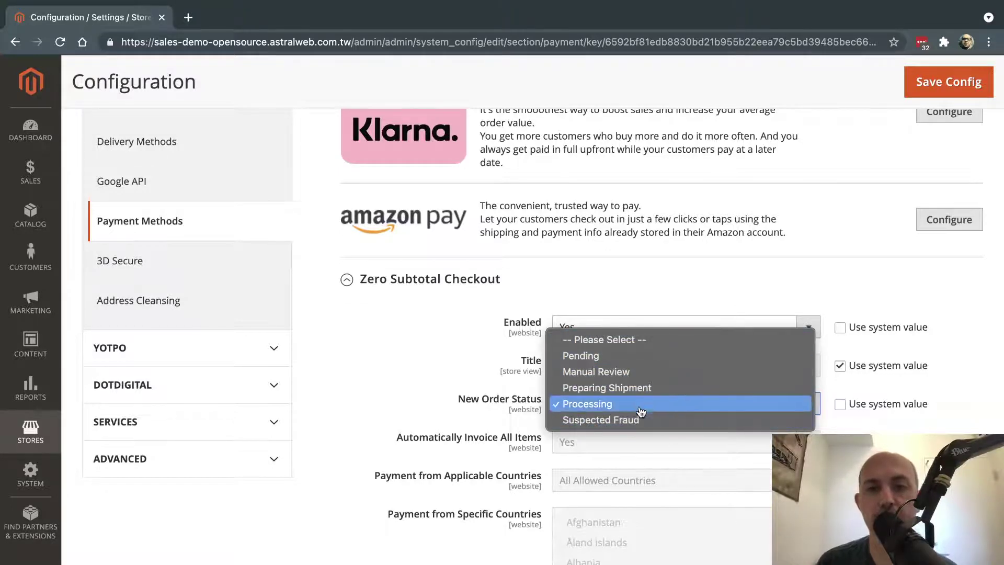
click(983, 392)
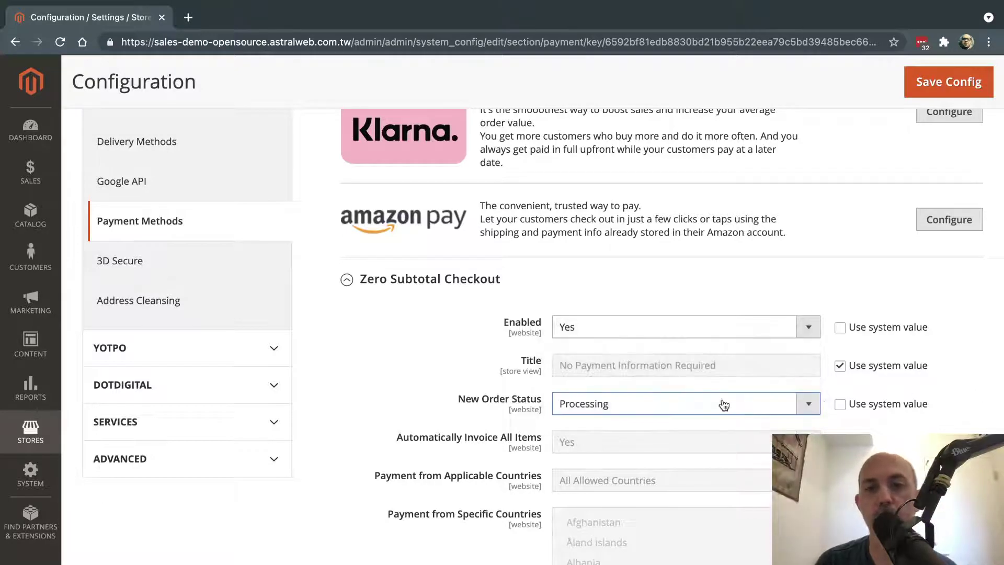
scroll(873, 423, down, 2)
scroll(865, 431, down, 2)
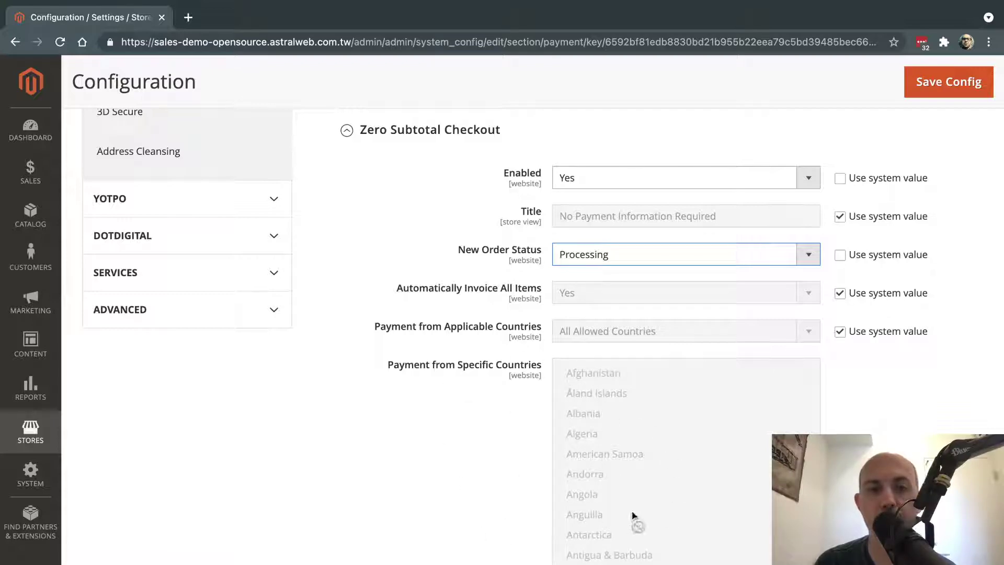
scroll(692, 499, down, 4)
scroll(662, 325, down, 2)
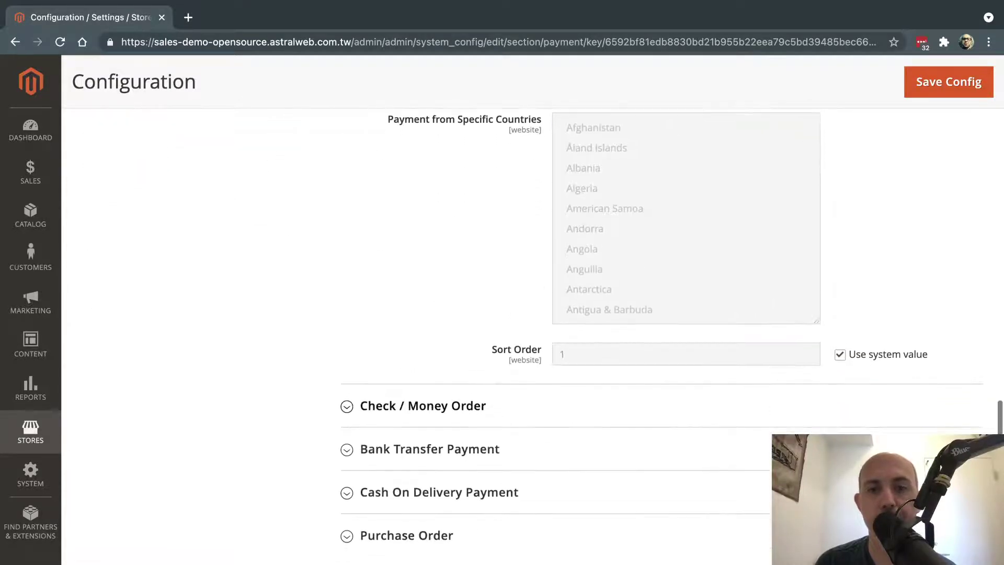
scroll(661, 325, up, 12)
scroll(448, 257, up, 5)
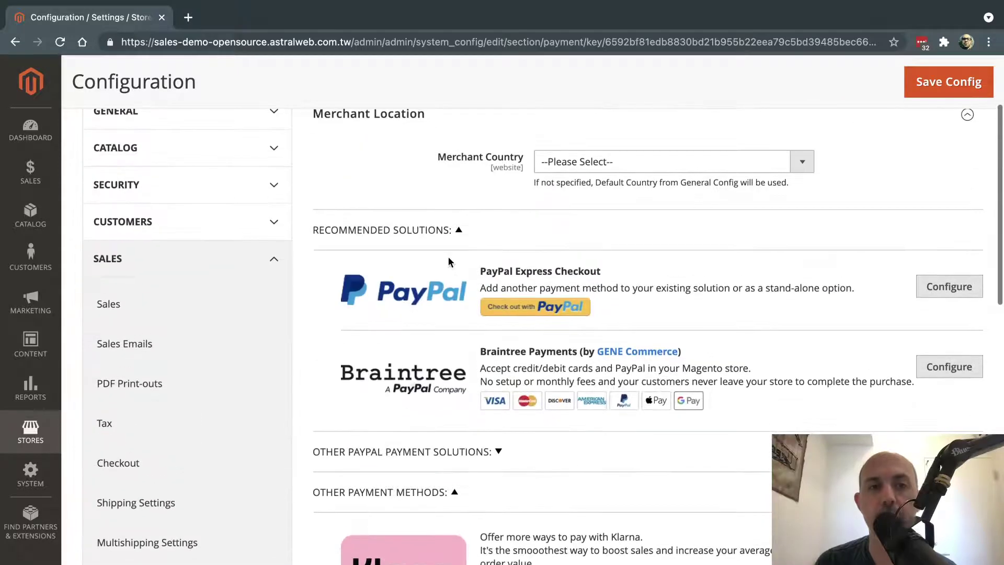
scroll(329, 234, up, 2)
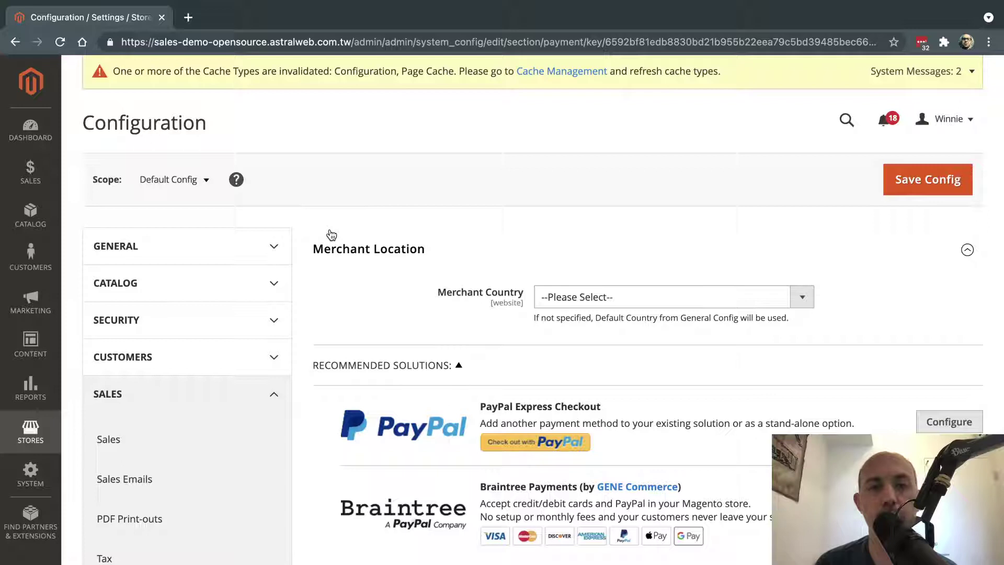
From Sales > Orders, start an order for an existing customer in the zh store, then go back to Orders.
click(31, 172)
click(149, 136)
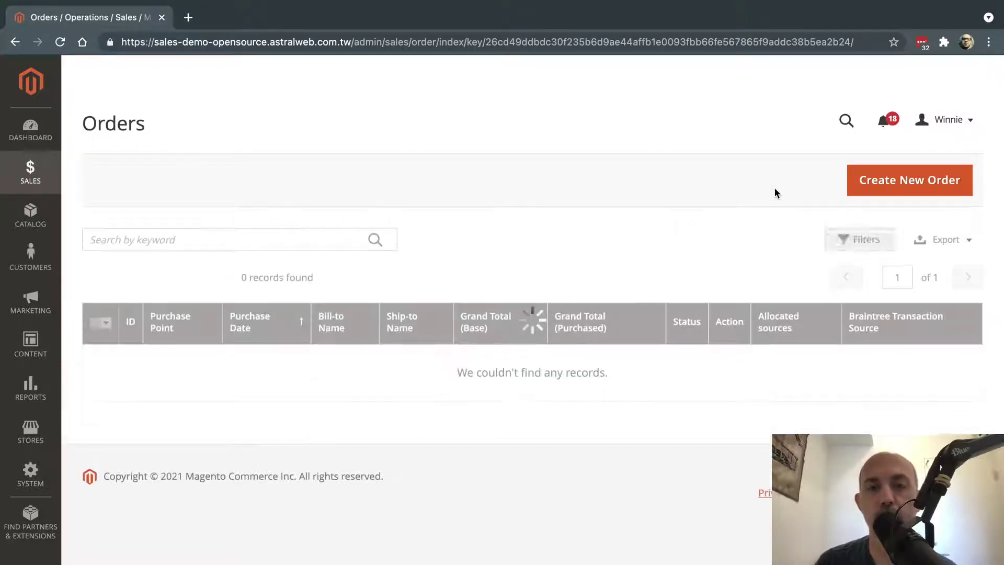
click(896, 185)
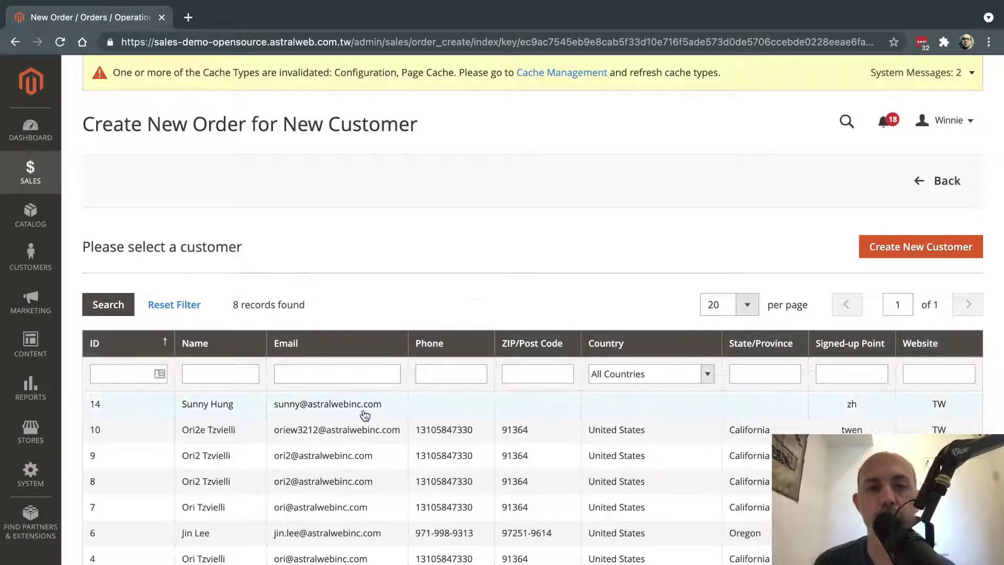
click(346, 510)
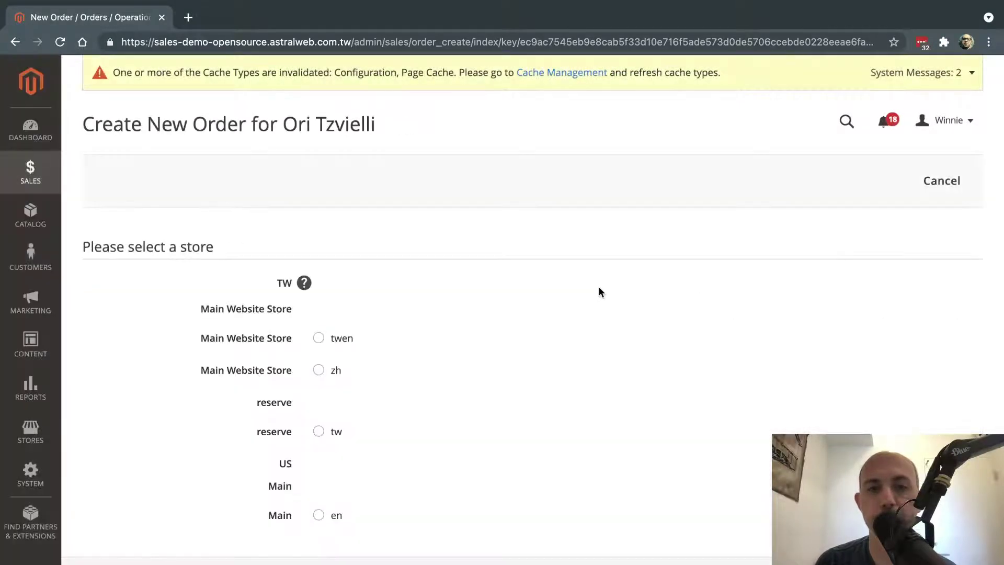
click(320, 370)
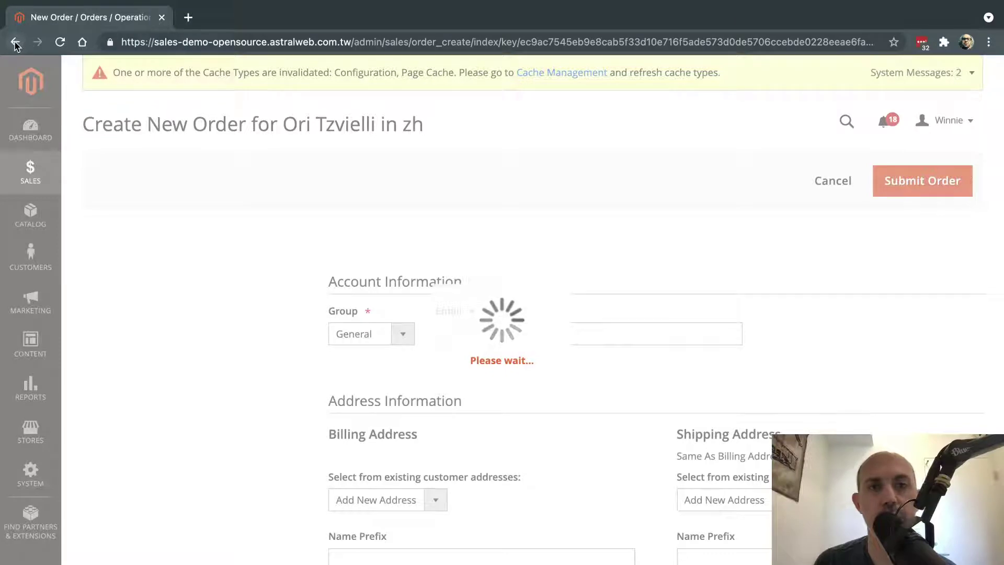
click(44, 178)
click(157, 138)
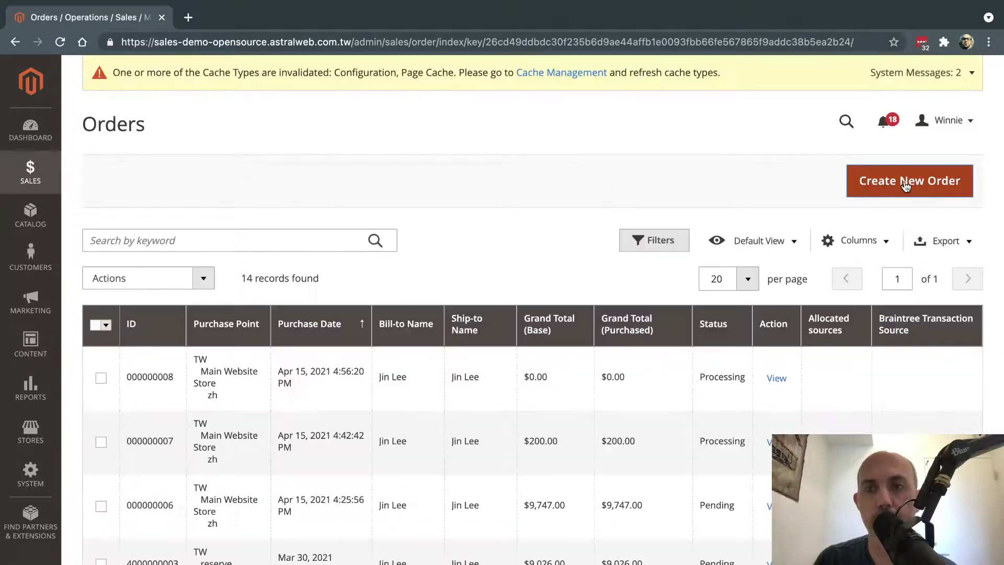
Create a new order, selecting the existing customer and the twen store view.
click(906, 185)
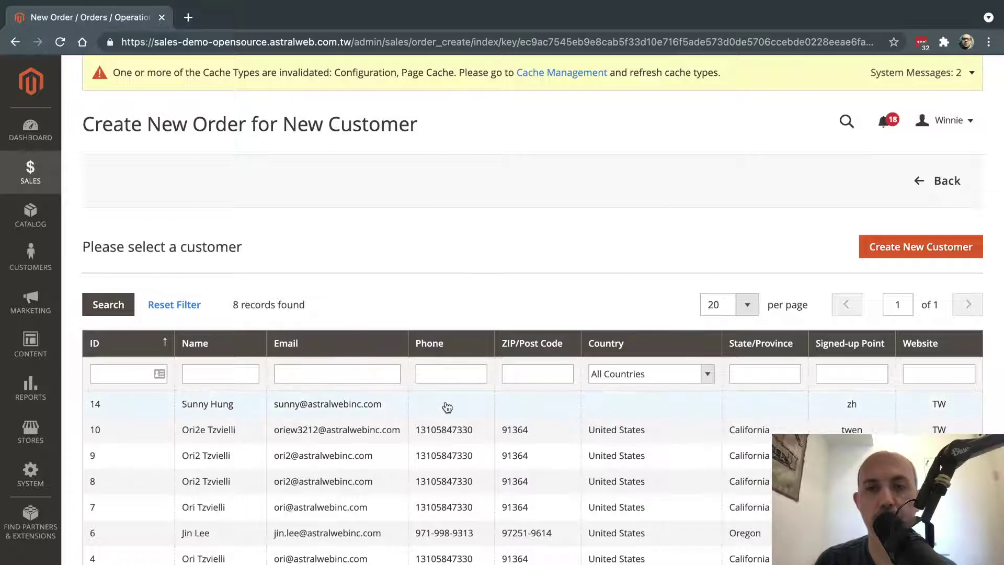
click(346, 427)
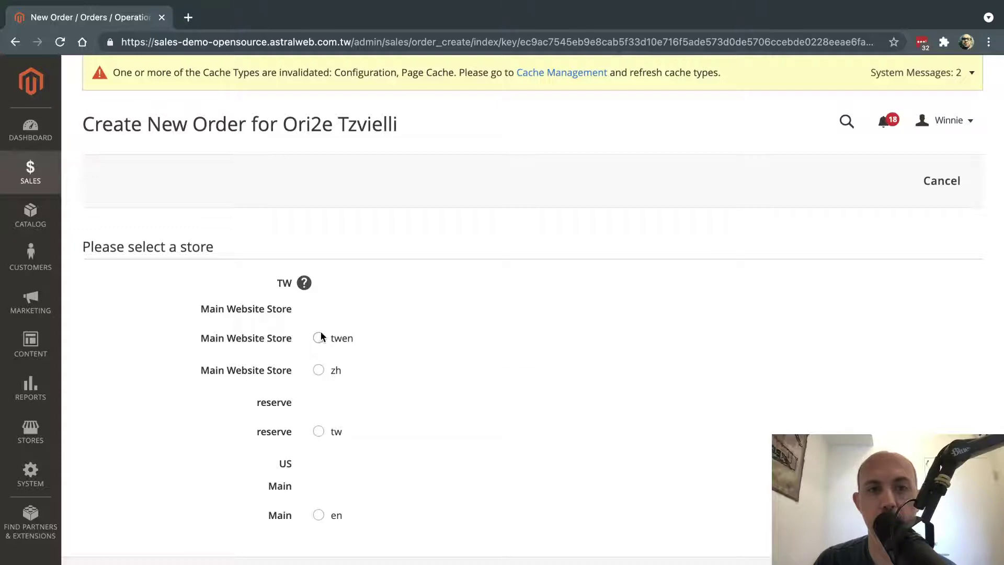
click(318, 337)
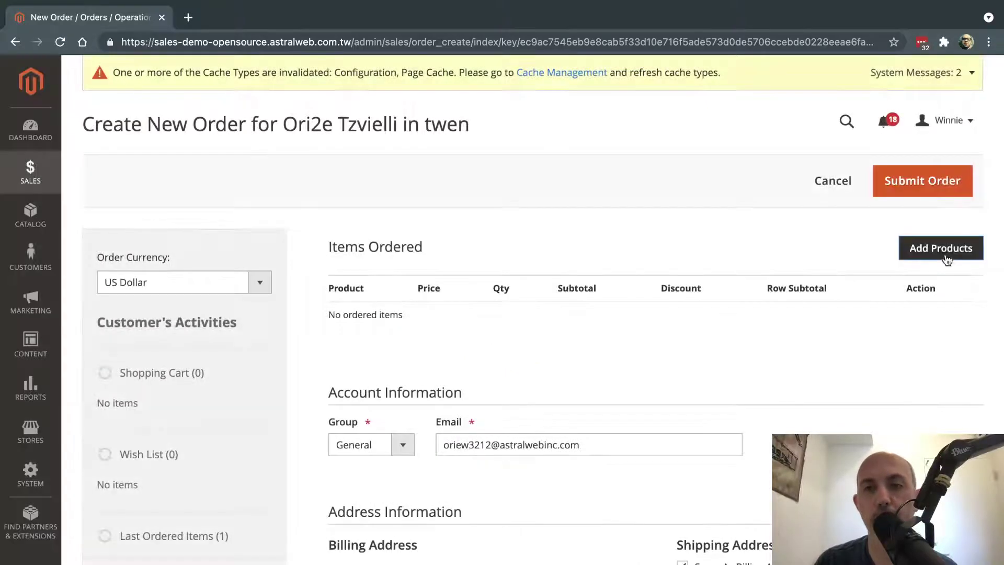
Add one Intel i5 10th at $250.00 to the order from the product picker.
click(941, 248)
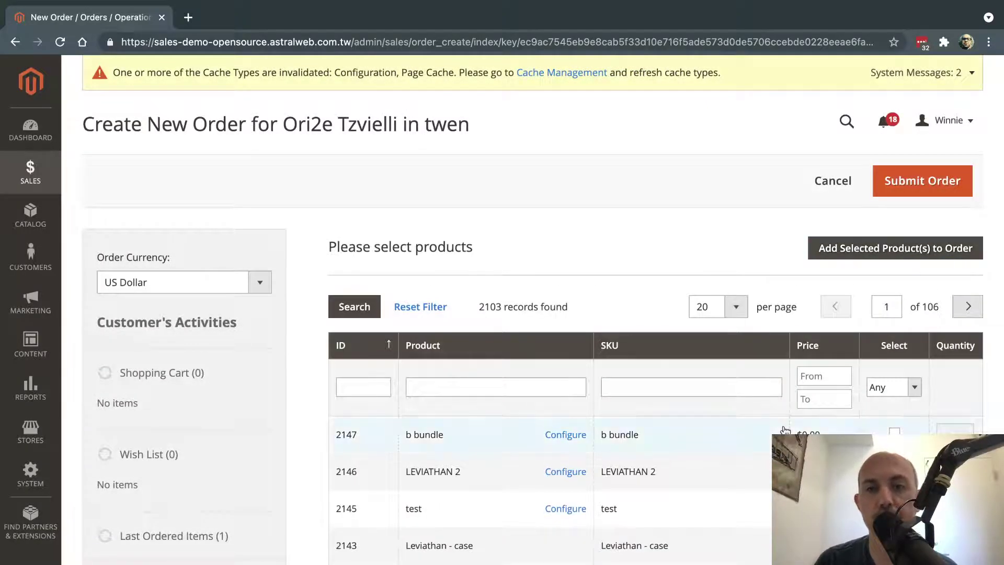
scroll(784, 429, down, 3)
scroll(784, 429, down, 3)
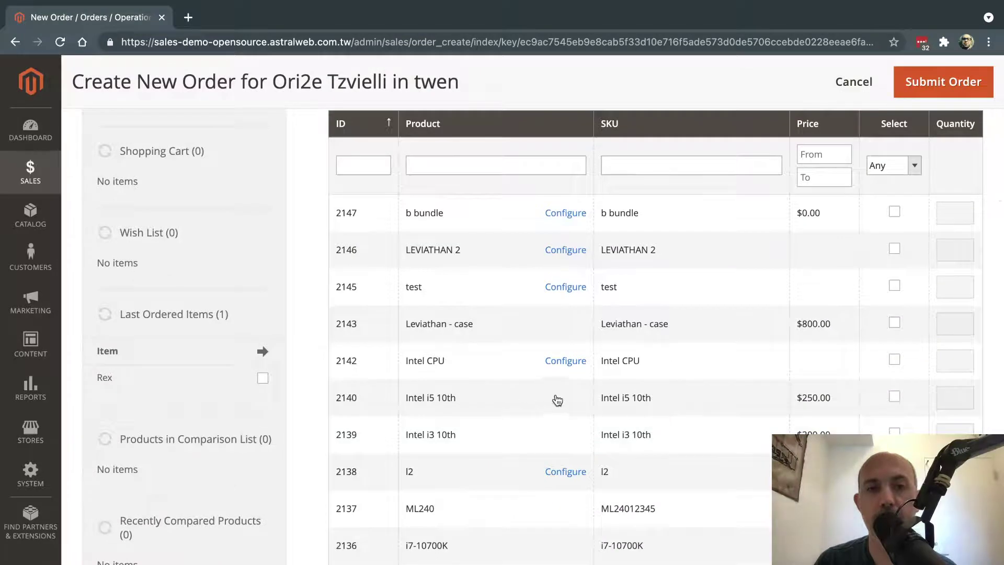
click(894, 395)
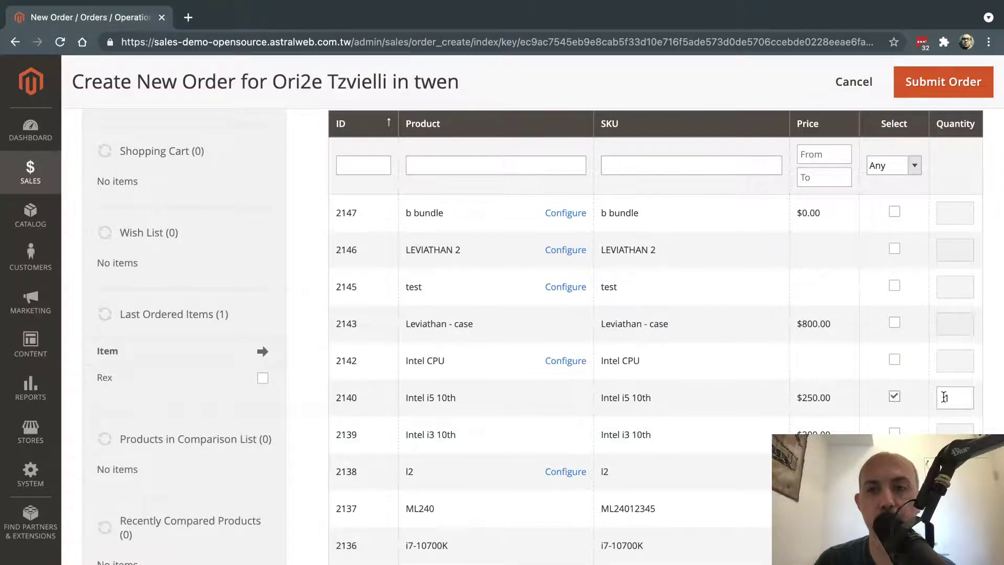
scroll(952, 398, up, 5)
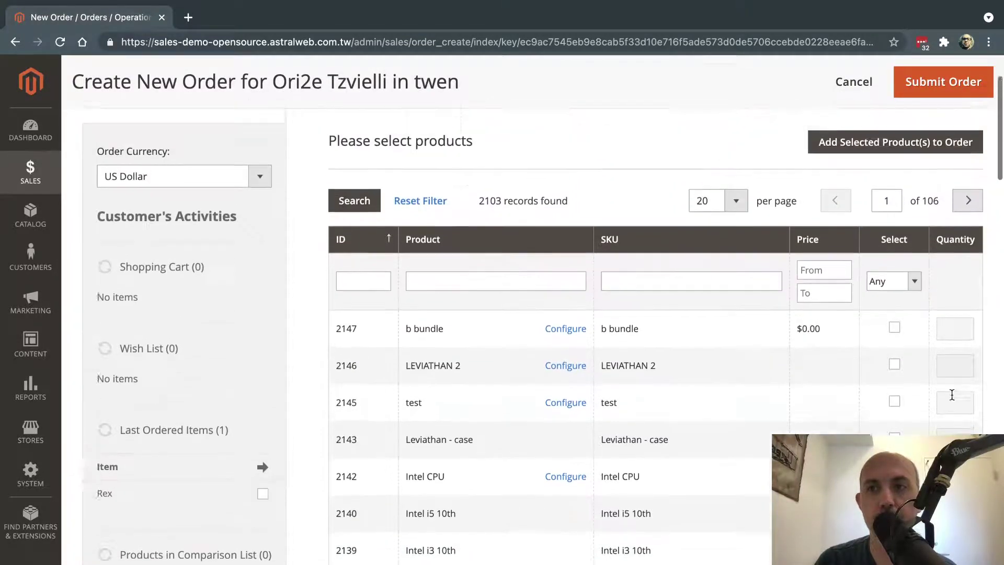
click(866, 244)
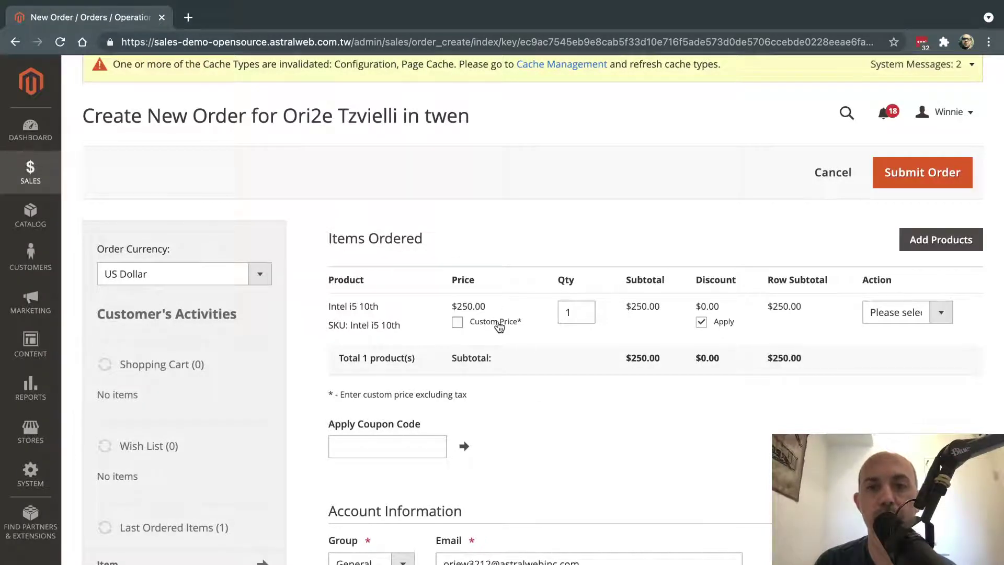
Replace the Intel i5 10th's 250.00 price with a custom price of 0.
click(492, 326)
double_click(497, 344)
text(0)
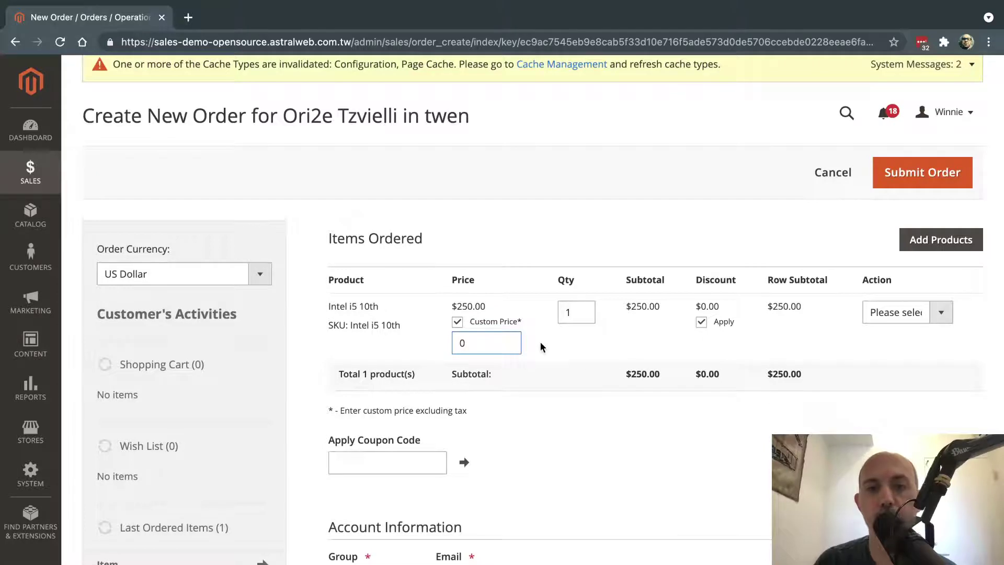
key(Return)
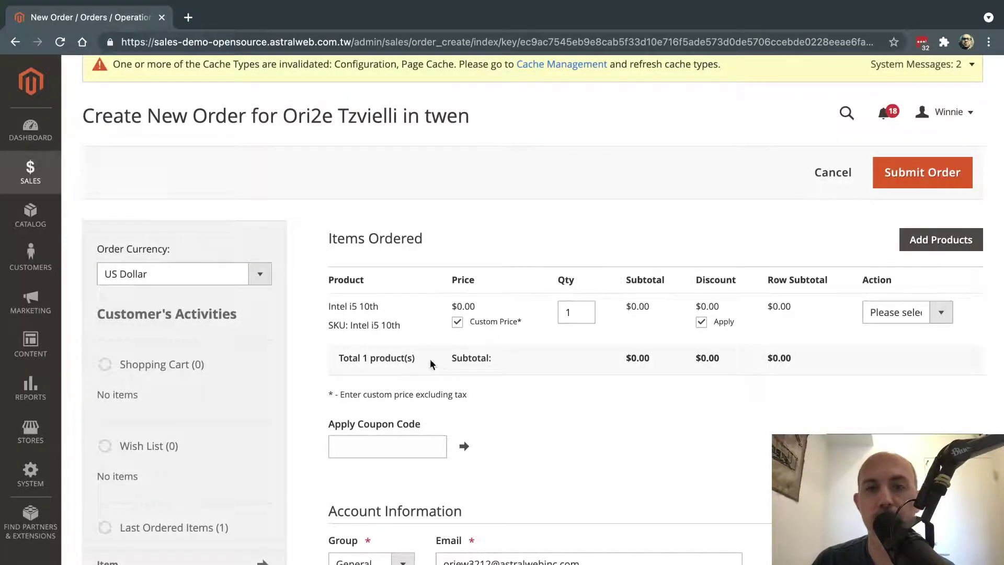
Scroll to the payment section and highlight the 'No Payment Information Required' note.
scroll(796, 359, down, 9)
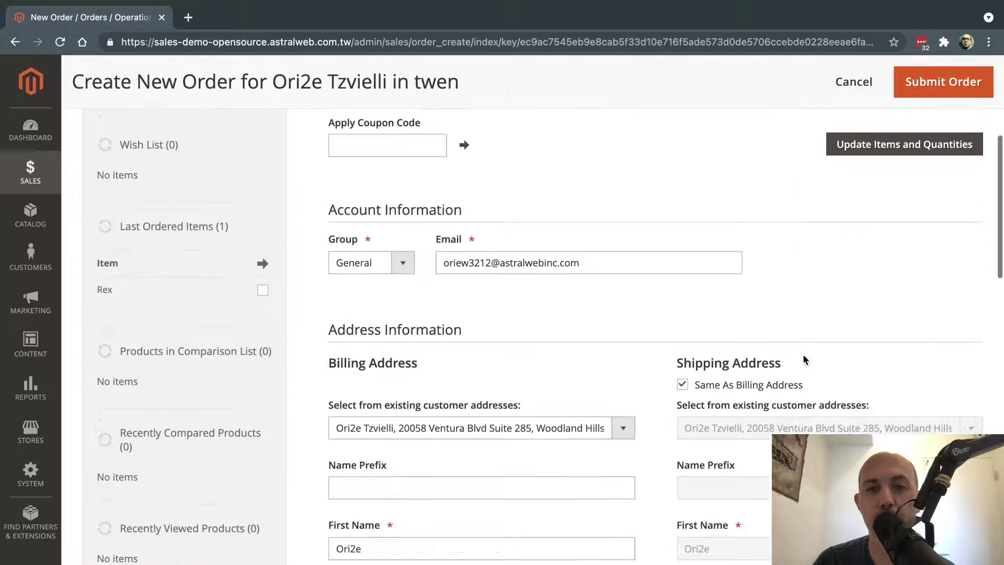
scroll(532, 382, down, 10)
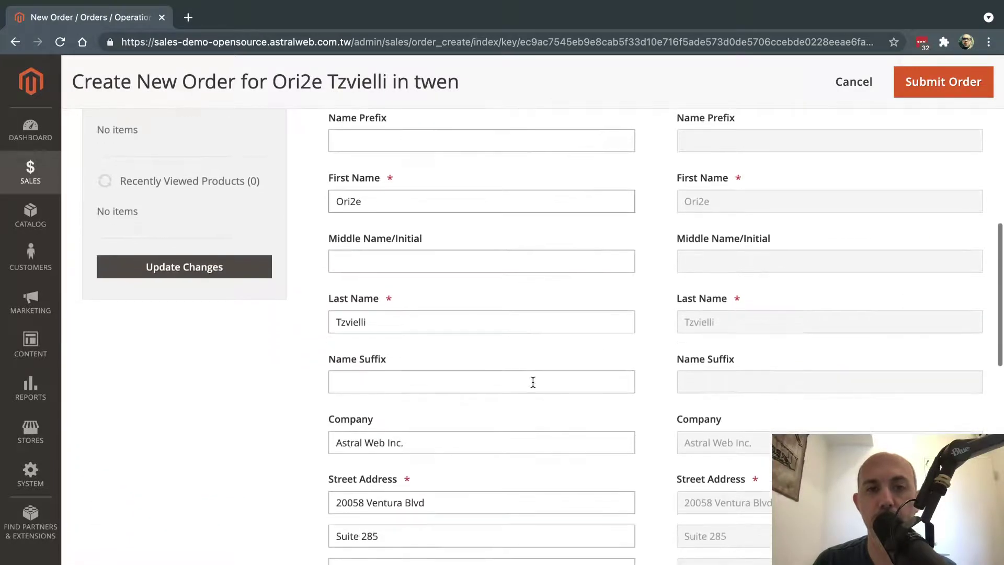
scroll(533, 382, down, 6)
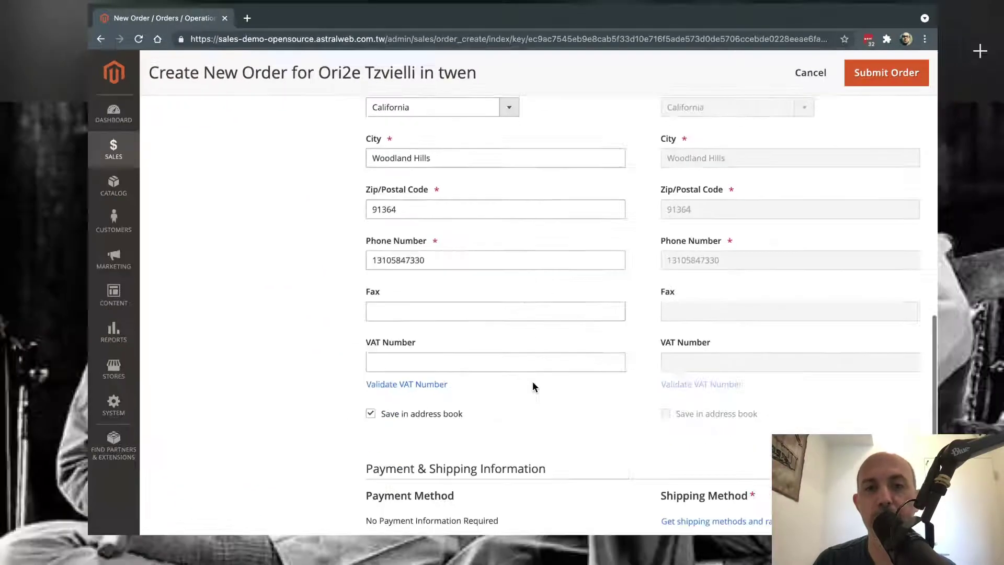
scroll(533, 382, down, 3)
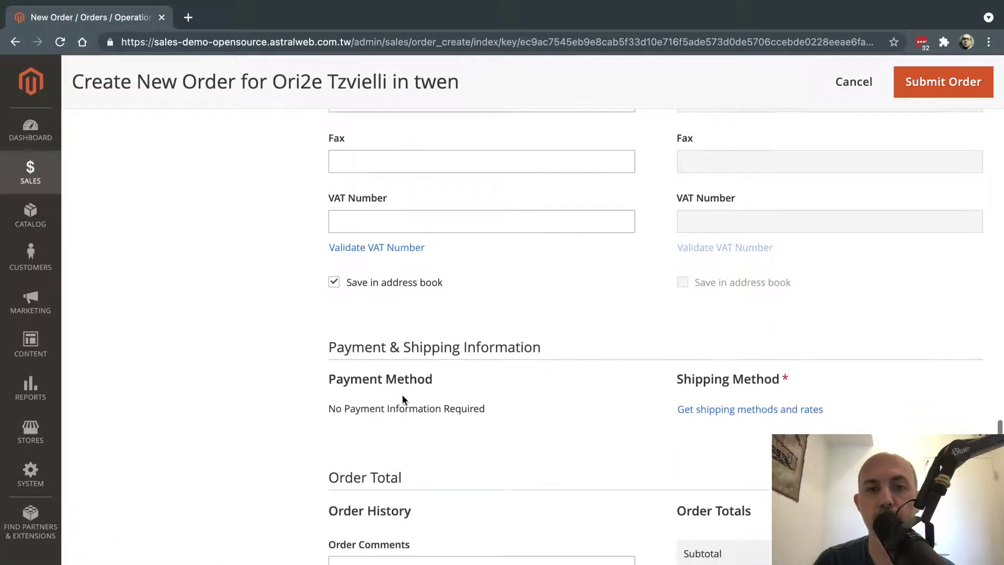
drag(329, 408, 475, 409)
double_click(434, 408)
triple_click(434, 406)
Load shipping rates, choose Free Shipping and check the $0.00 Shipping & Handling total.
click(713, 407)
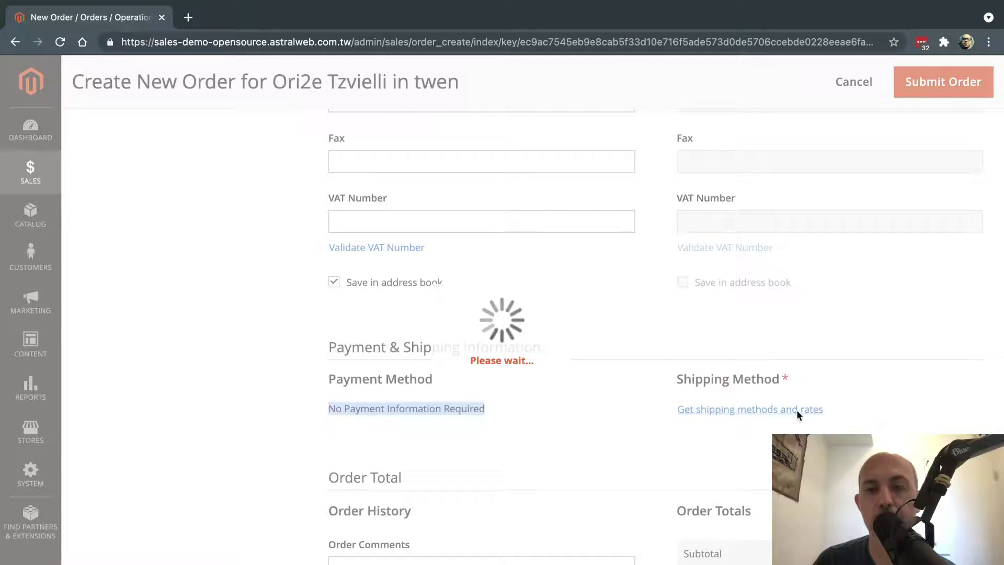
scroll(758, 410, down, 1)
click(696, 407)
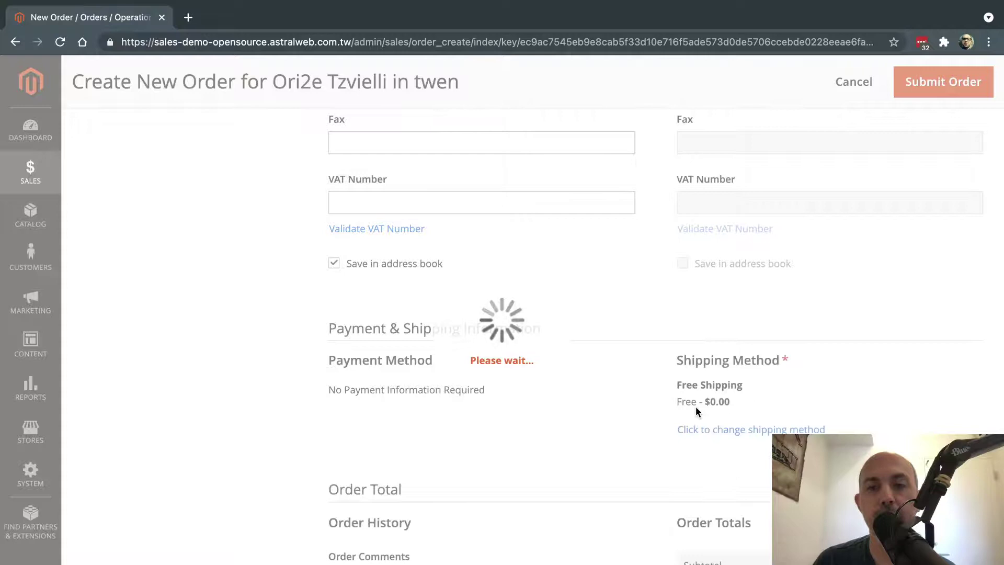
scroll(849, 430, down, 3)
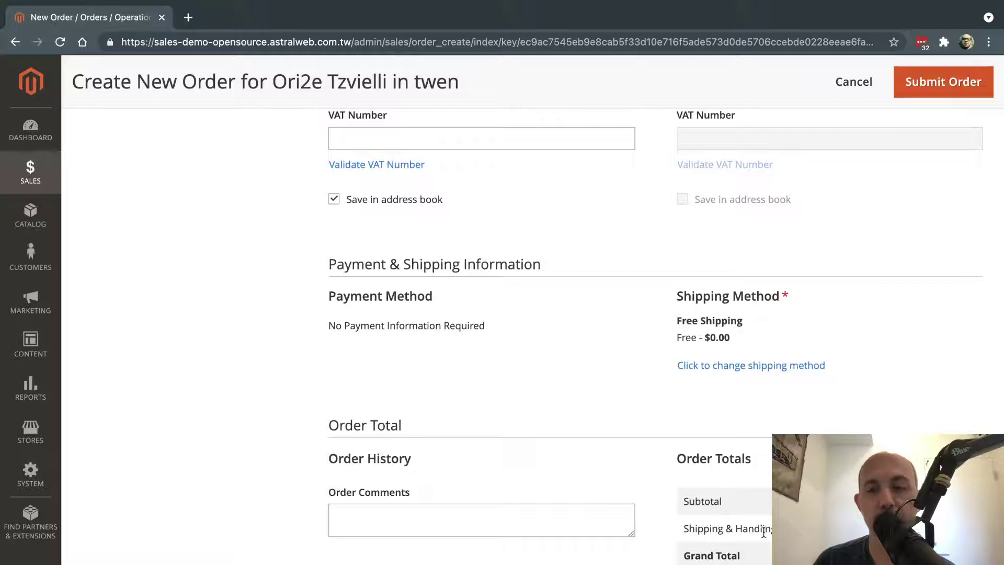
drag(693, 530, 779, 529)
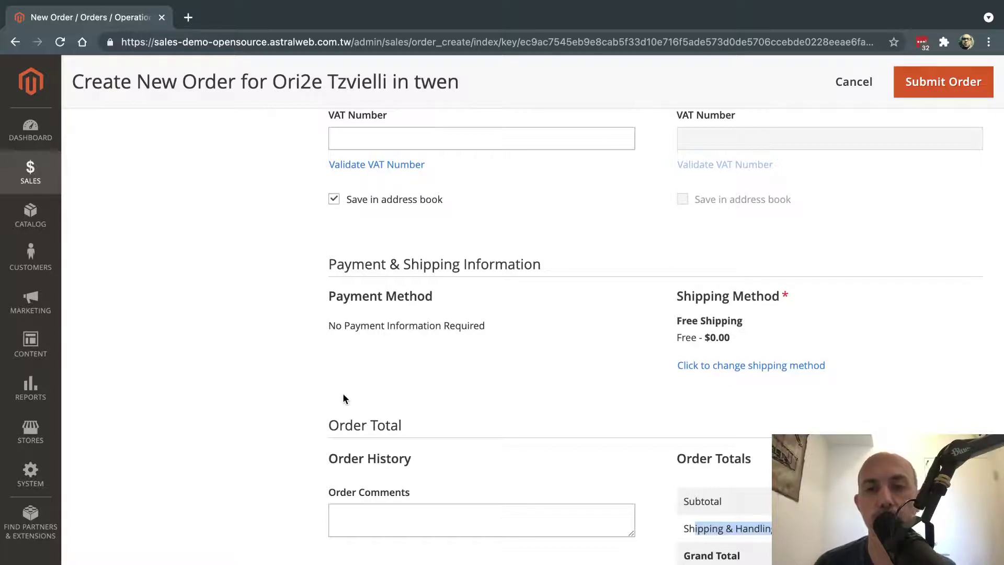
click(812, 400)
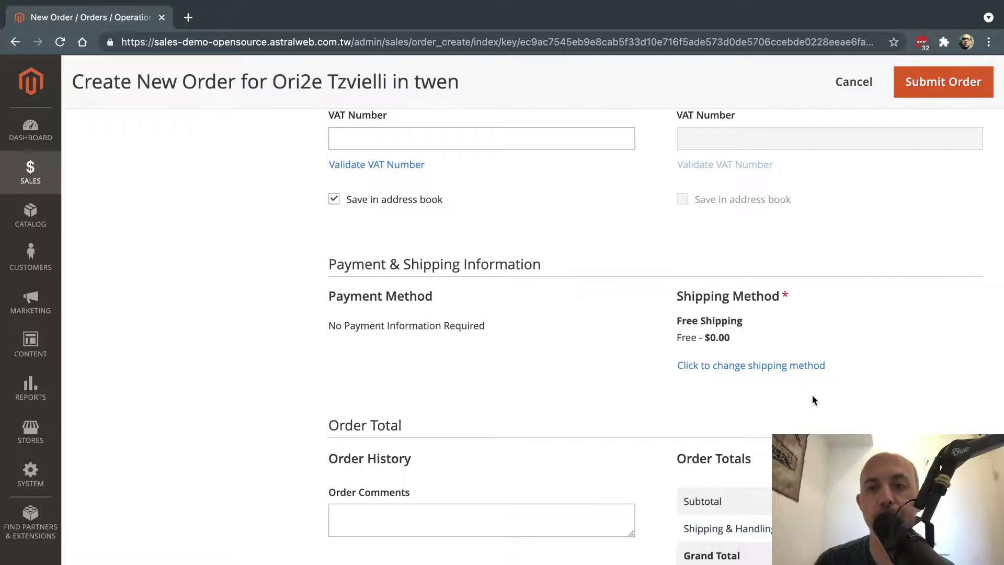
scroll(811, 399, down, 4)
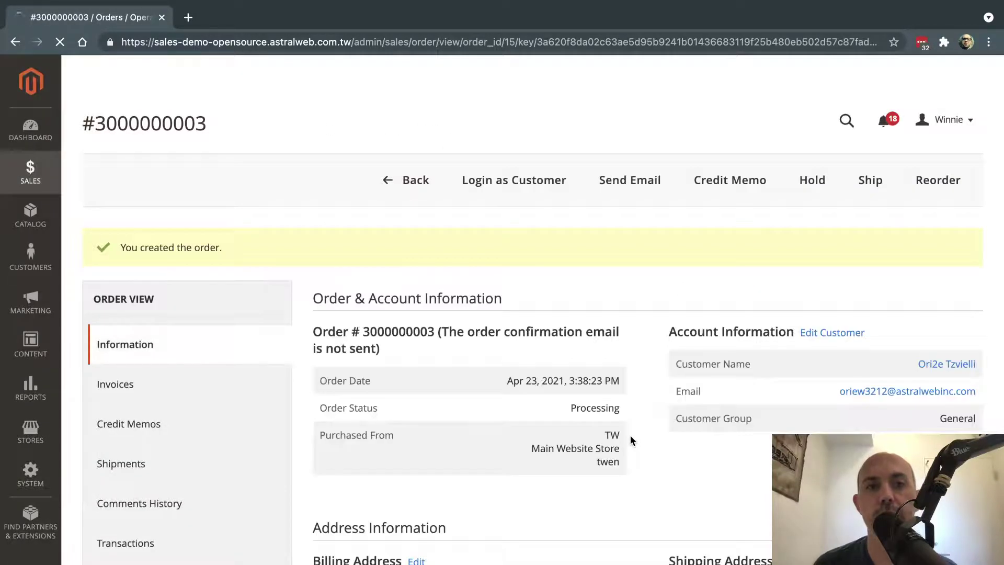
drag(362, 413, 617, 408)
click(618, 408)
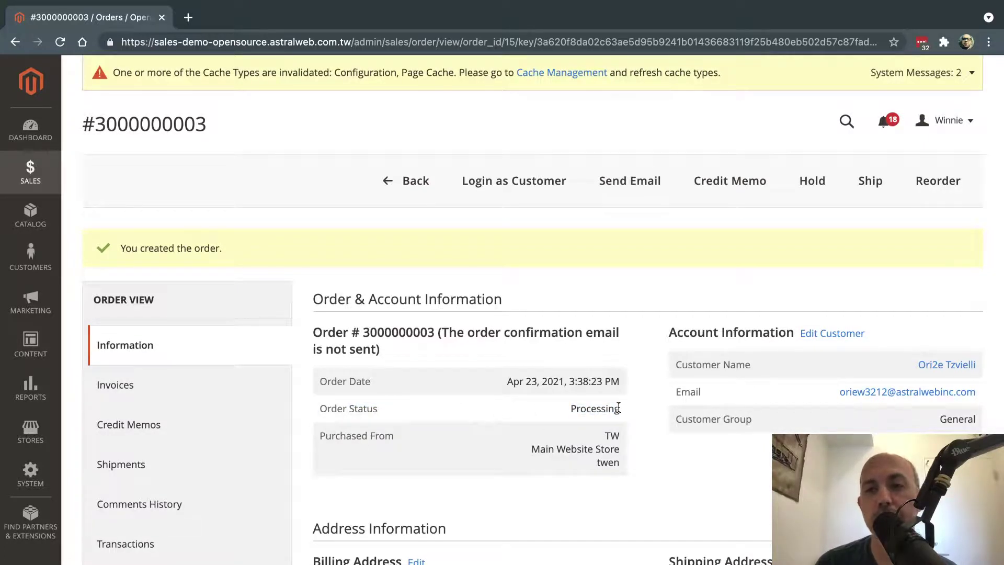
scroll(751, 458, down, 15)
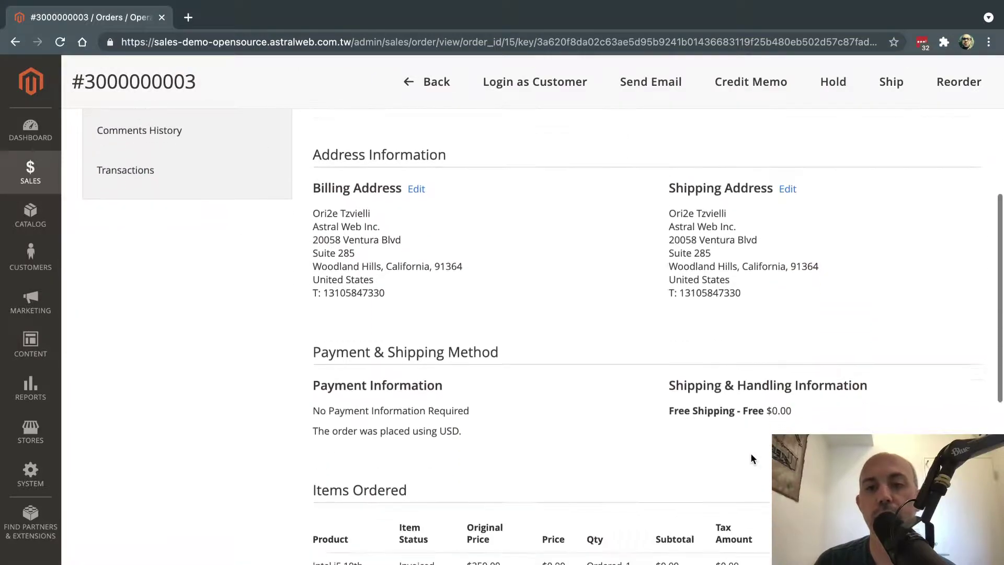
scroll(750, 454, down, 4)
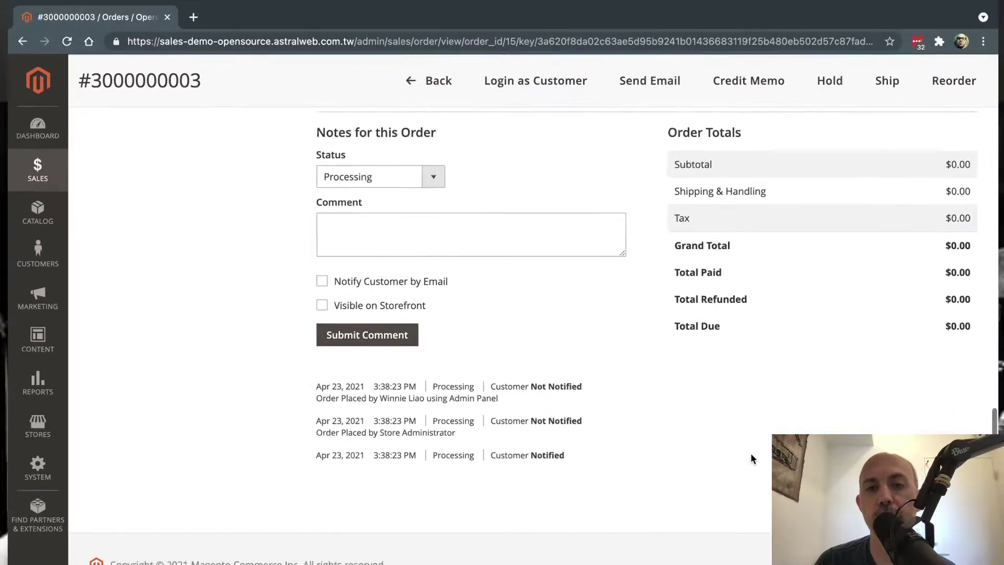
scroll(750, 455, up, 20)
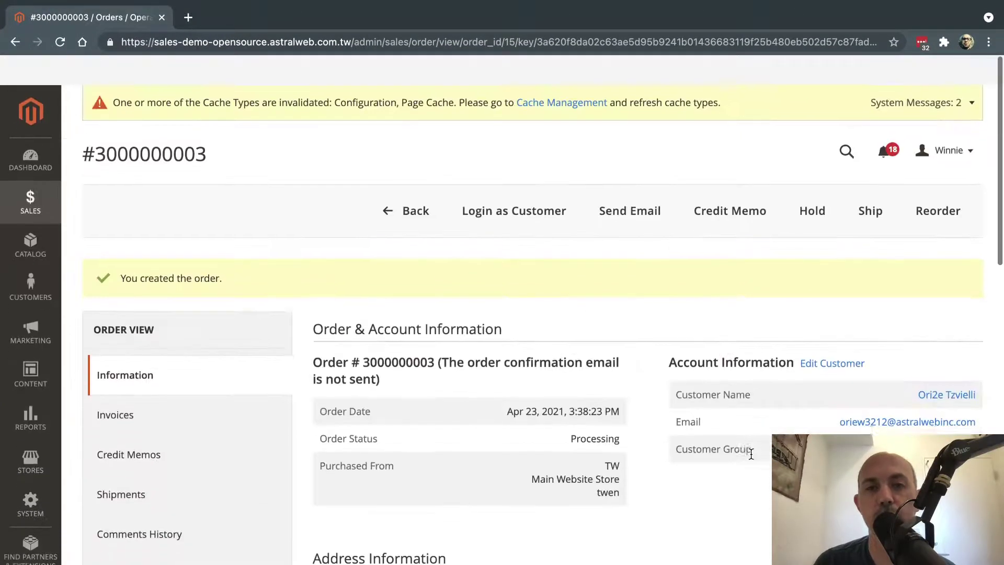